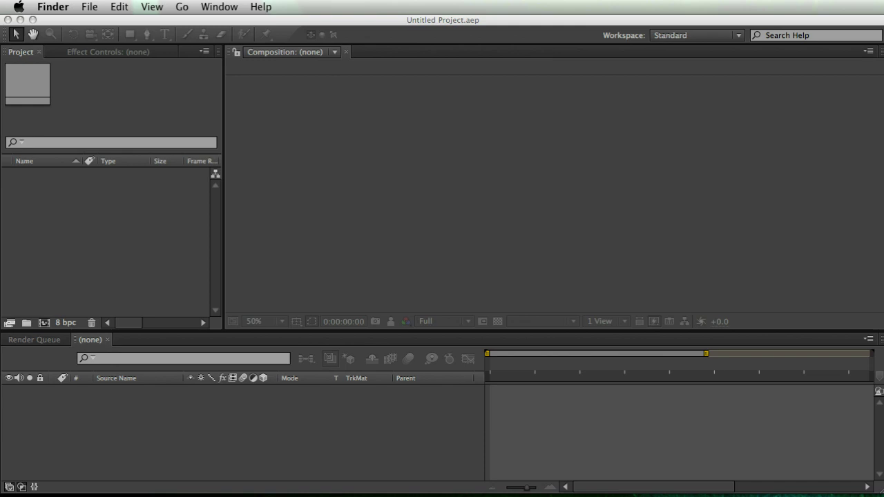
Create Comp 1 from the HDTV 1080 24 preset: 1920×1080, 24 fps, 30 seconds
click(135, 243)
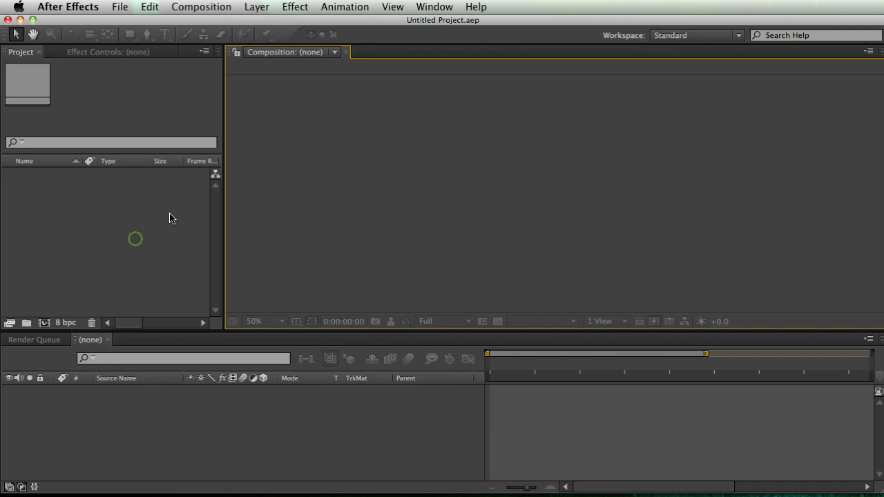
right_click(30, 191)
click(82, 199)
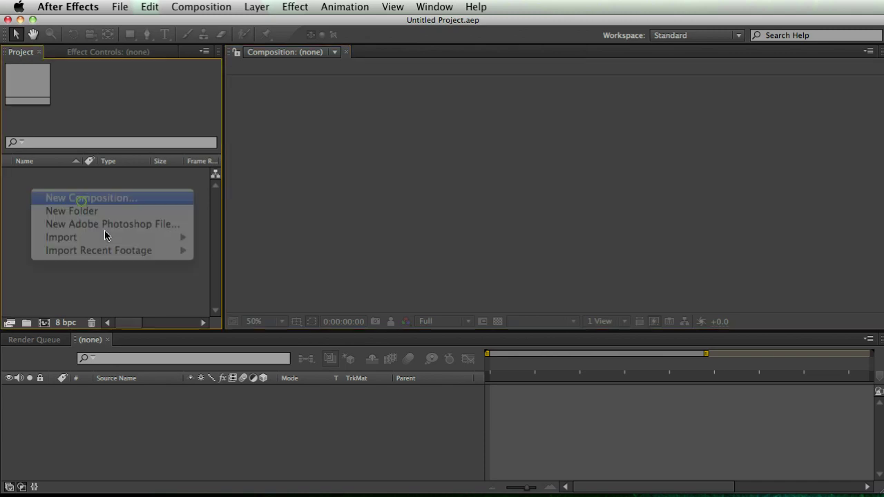
click(455, 184)
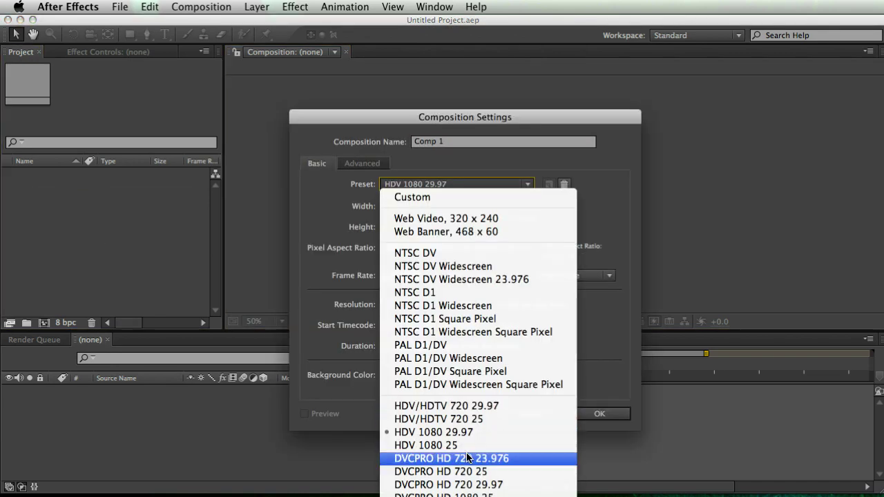
click(483, 487)
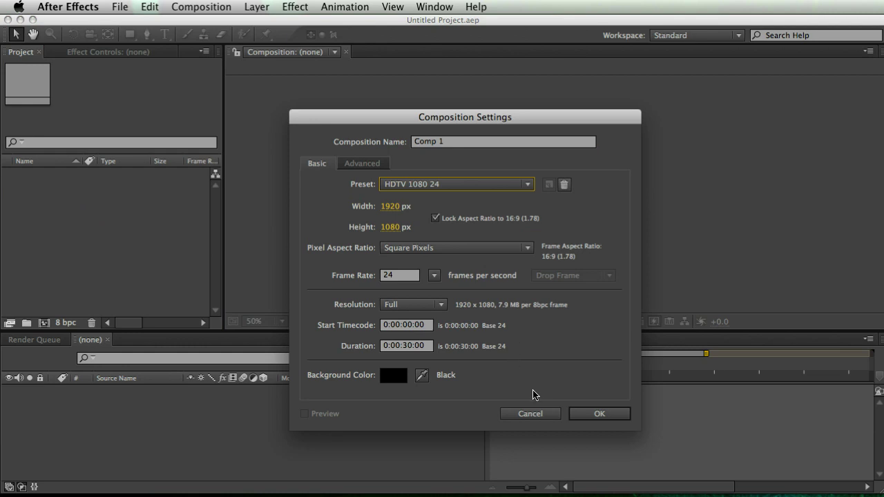
click(595, 415)
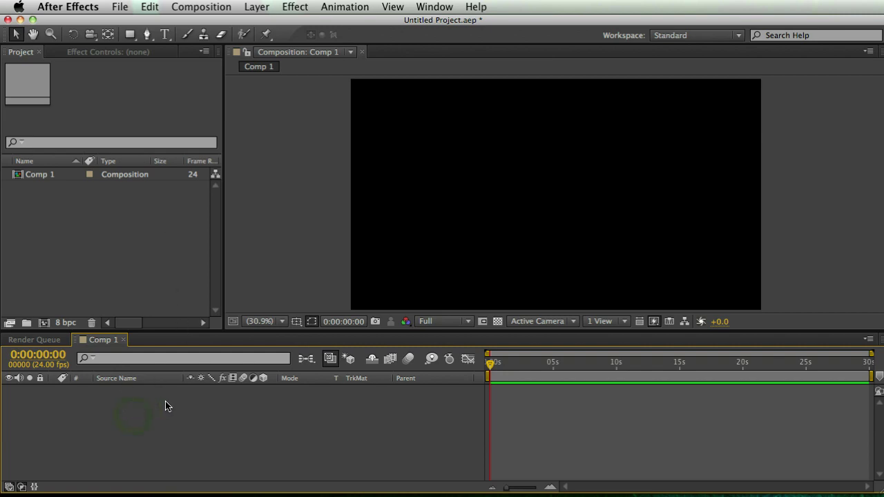
Draw a closed irregular polygon with the Pen tool, with a curved lower-left corner
click(147, 34)
click(479, 156)
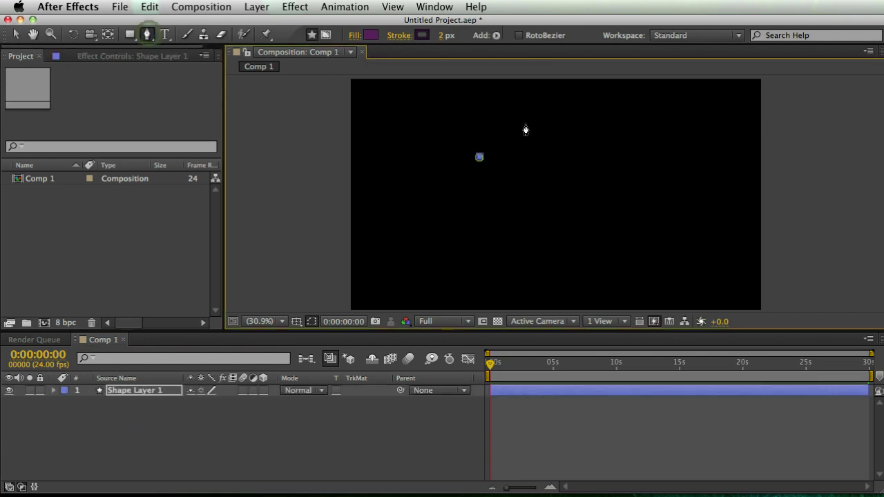
click(525, 124)
click(602, 149)
click(566, 180)
click(585, 223)
drag(491, 222, 471, 214)
click(479, 156)
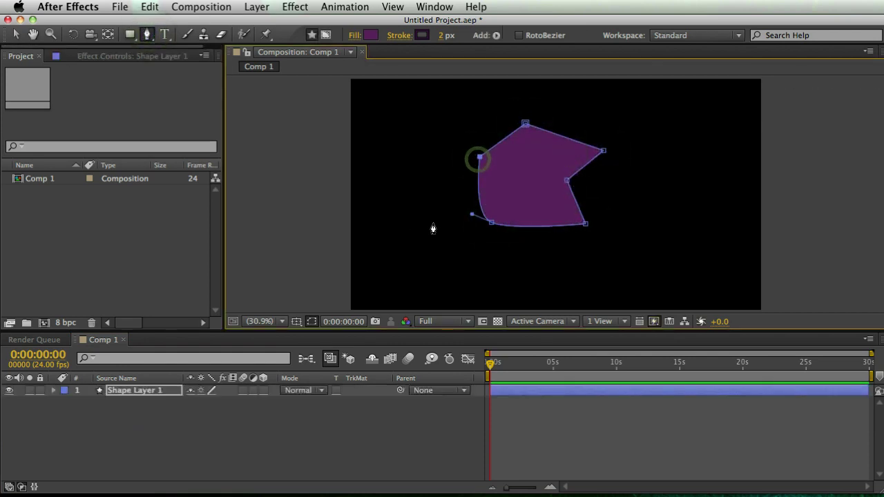
Give the shape a light-pink outline 22 px thick
click(421, 35)
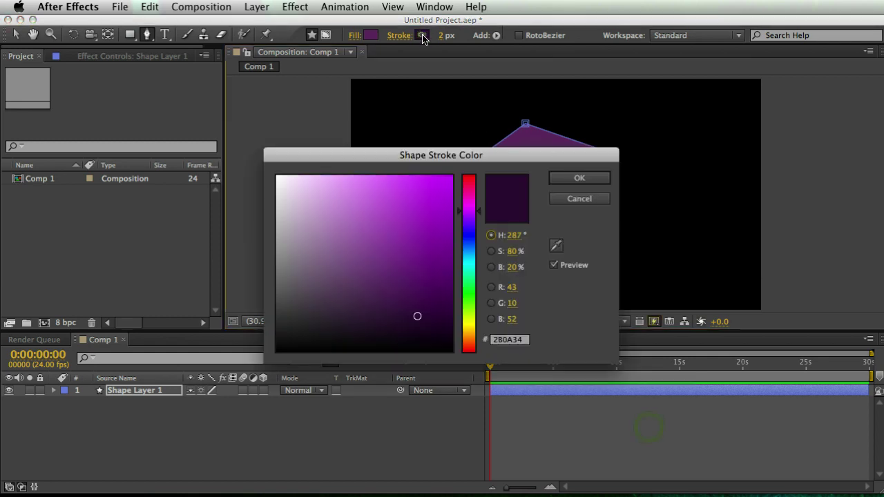
drag(355, 206, 304, 183)
click(578, 179)
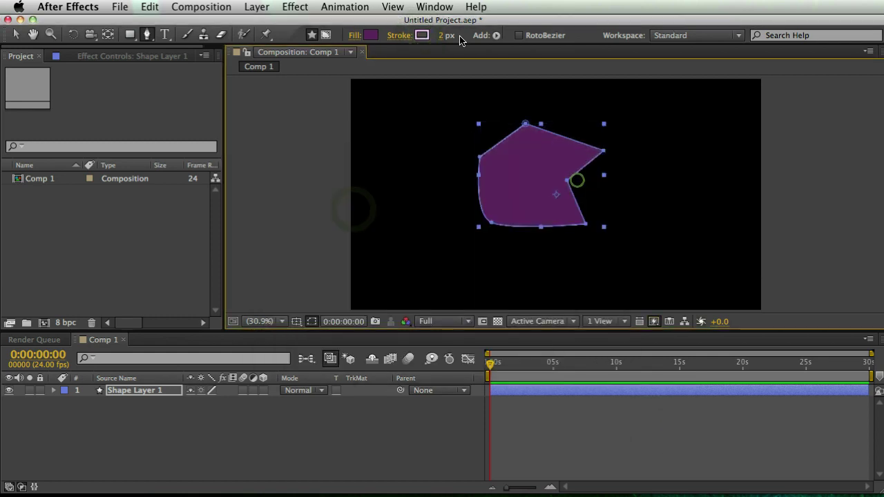
drag(442, 35, 455, 224)
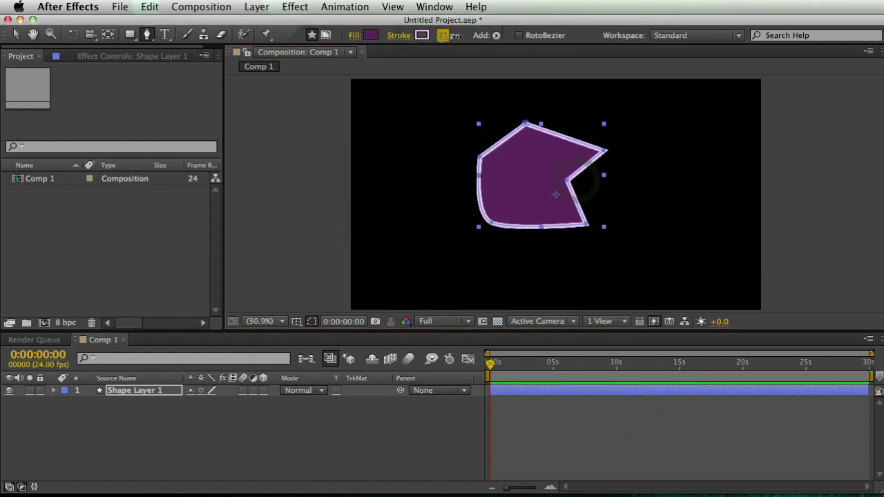
click(354, 408)
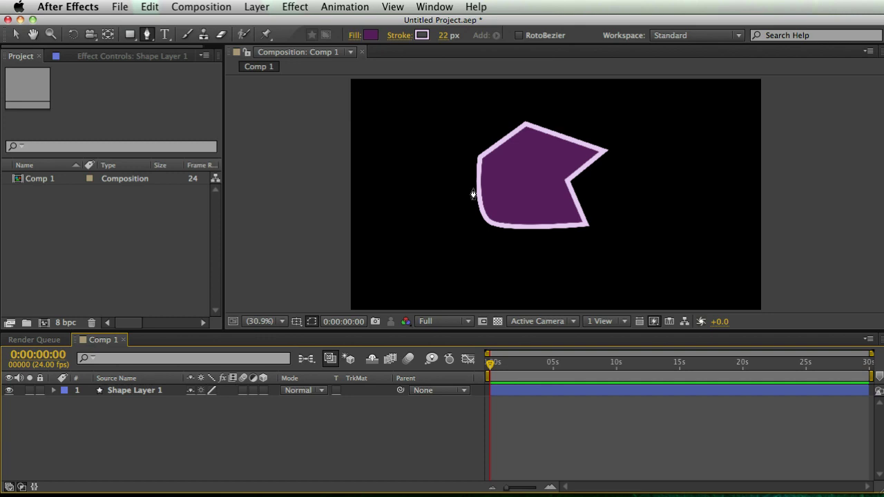
click(114, 392)
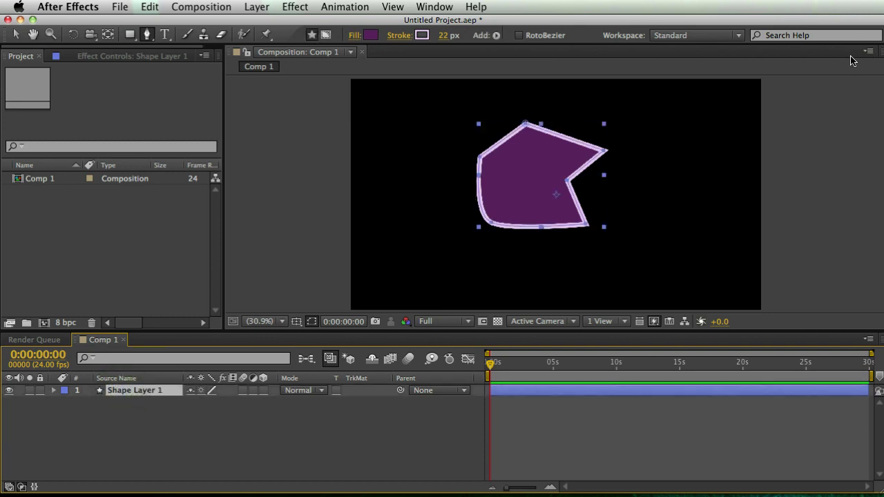
Make Shape Layer 1 3D, switch the renderer to Ray-traced 3D, and preview at Quarter resolution
click(263, 391)
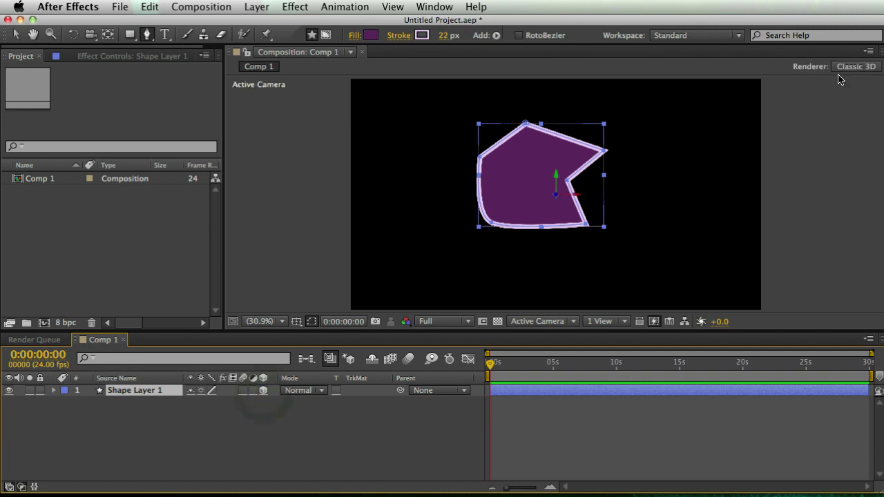
click(854, 67)
click(436, 239)
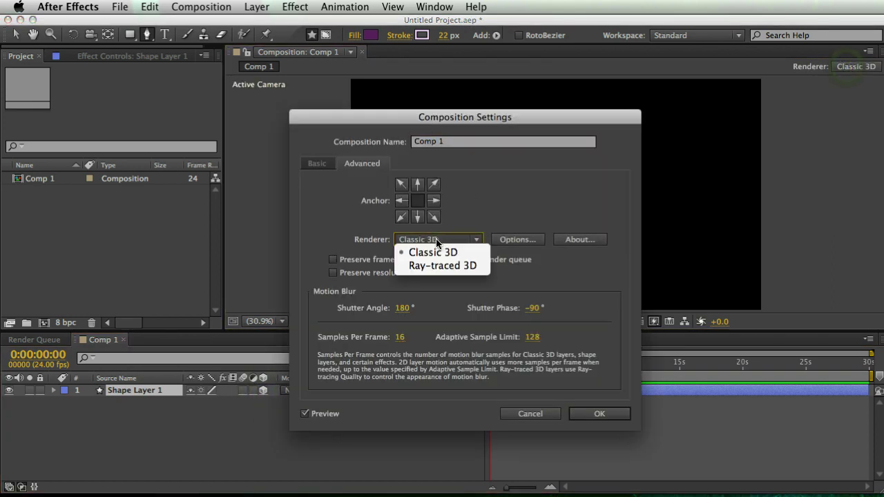
click(459, 267)
click(594, 412)
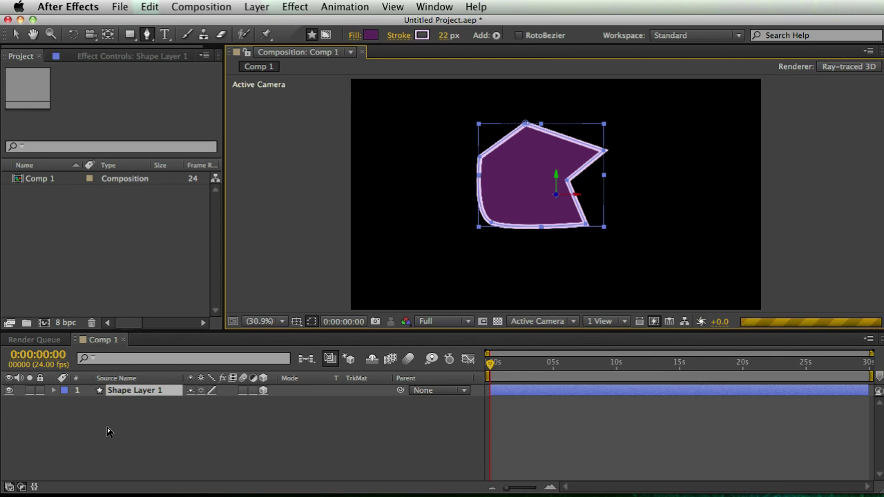
click(443, 321)
click(449, 393)
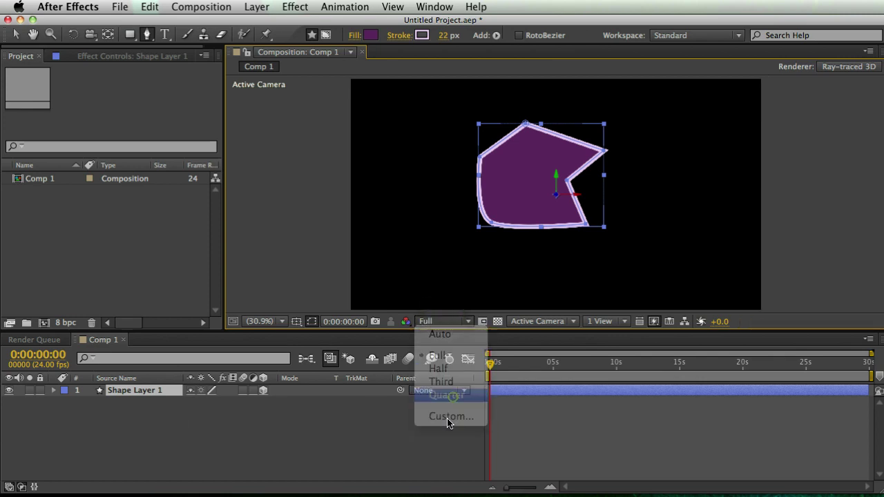
Set Shape Layer 1's Extrusion Depth to 48 and rotate it to show its thickness
click(123, 406)
click(53, 391)
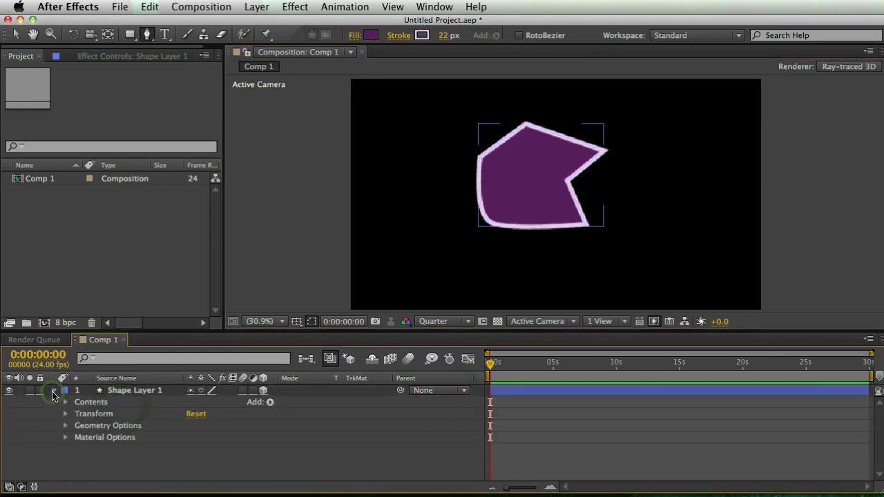
click(65, 426)
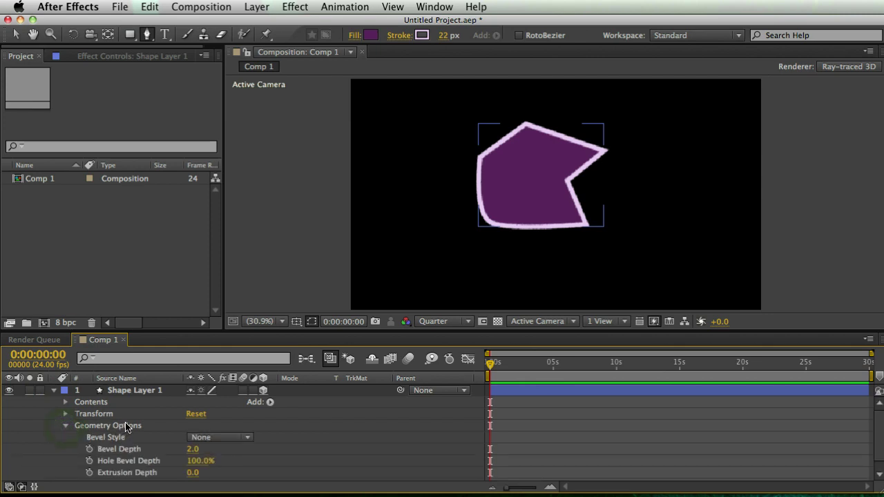
drag(193, 472, 233, 476)
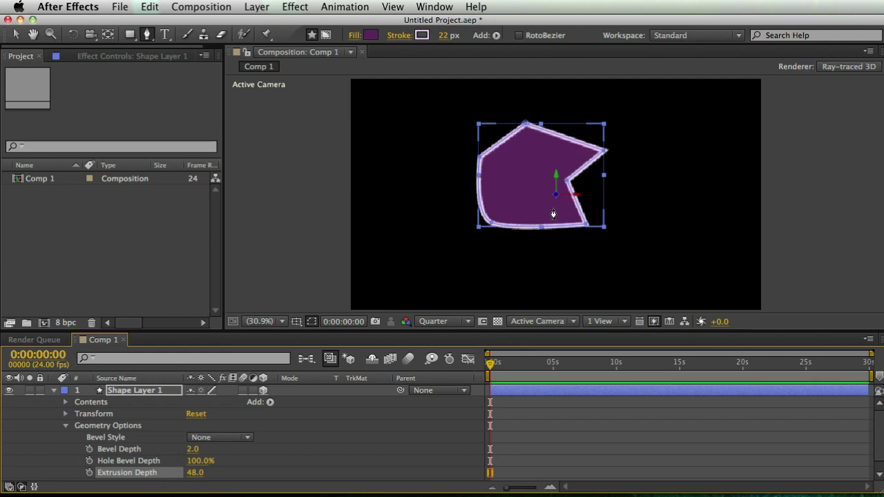
key(w)
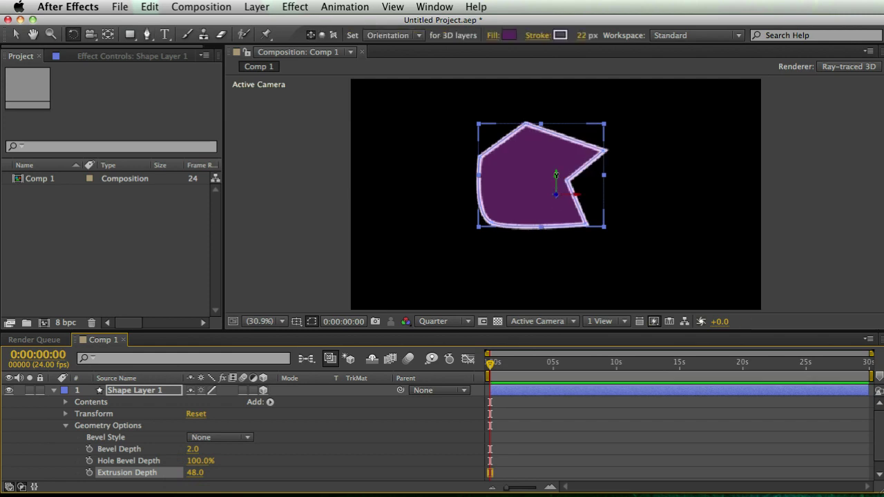
drag(556, 174, 546, 179)
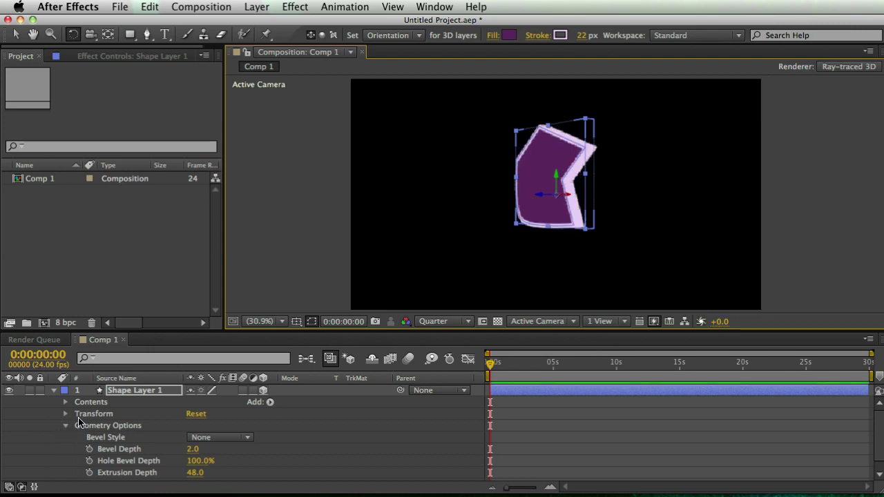
Add a blue point light, Light 1, to the composition
click(50, 390)
right_click(131, 418)
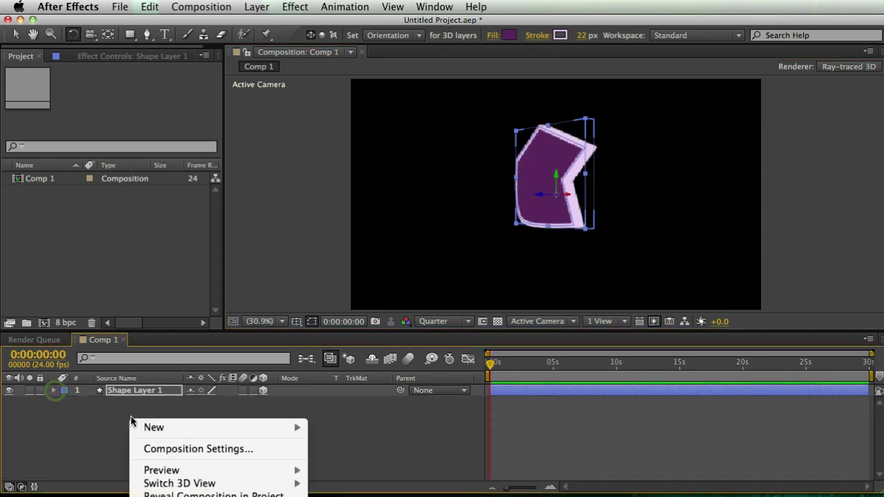
mouse_move(205, 429)
click(361, 474)
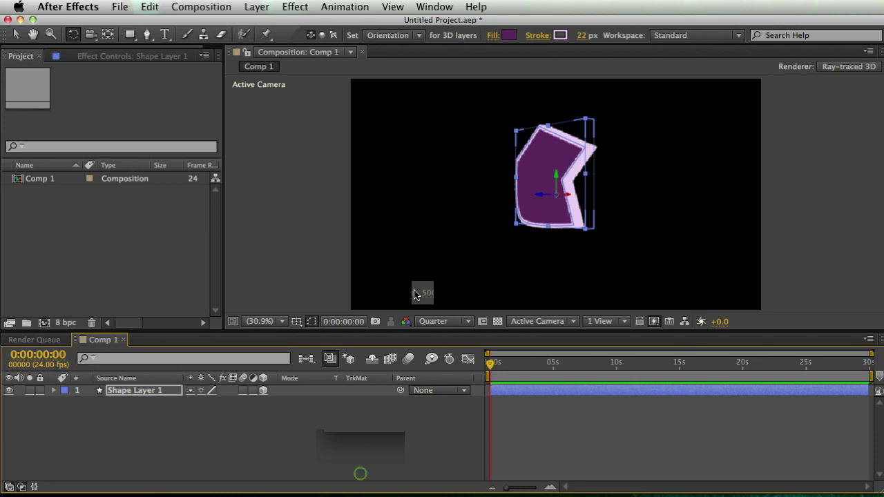
click(435, 177)
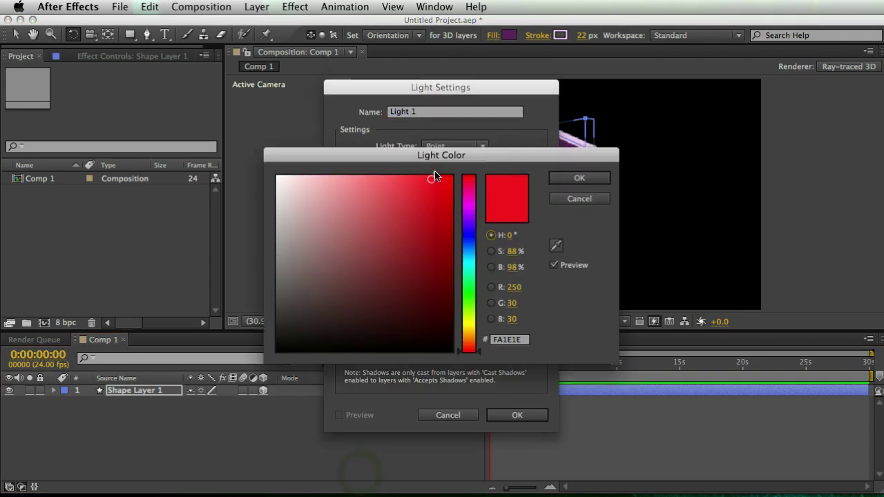
click(466, 234)
click(590, 182)
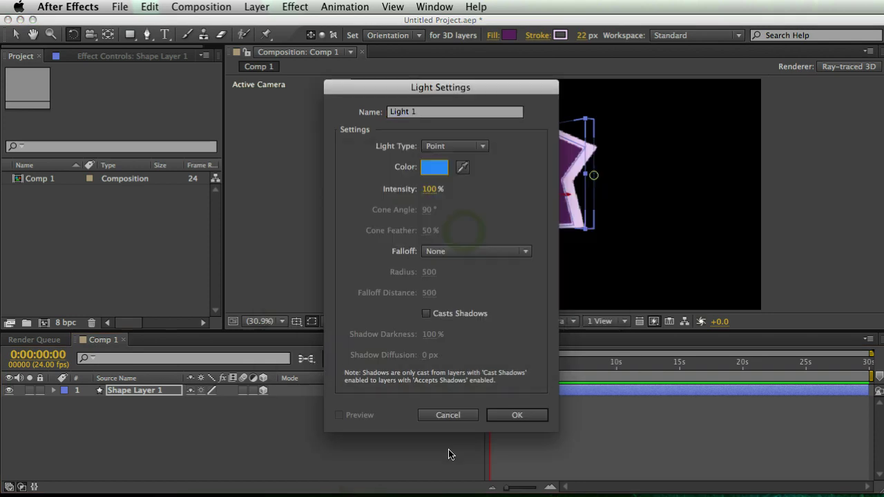
click(518, 415)
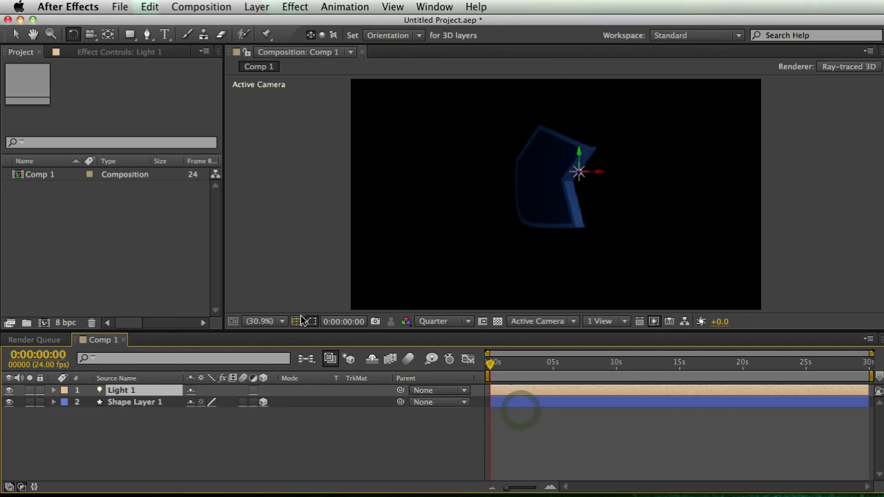
Move Light 1 up and left to 771.6, 266.0 and raise its intensity to 243%
key(p)
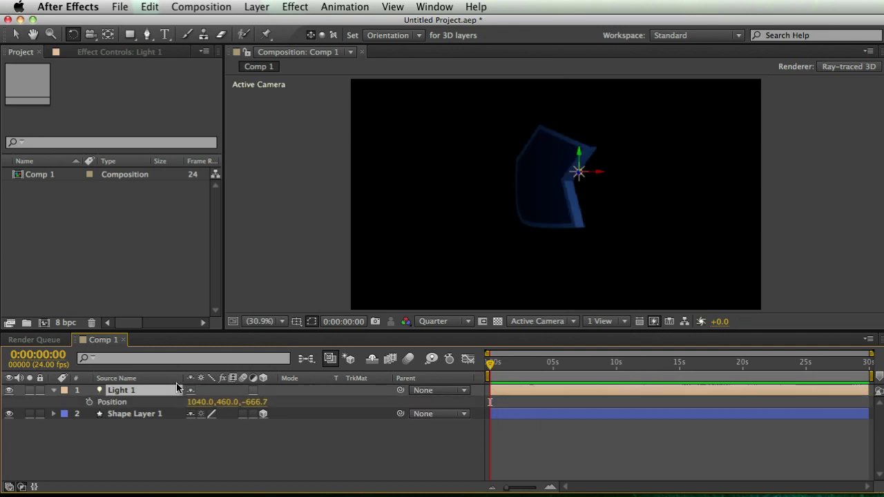
key(shift+a)
key(shift+a)
key(v)
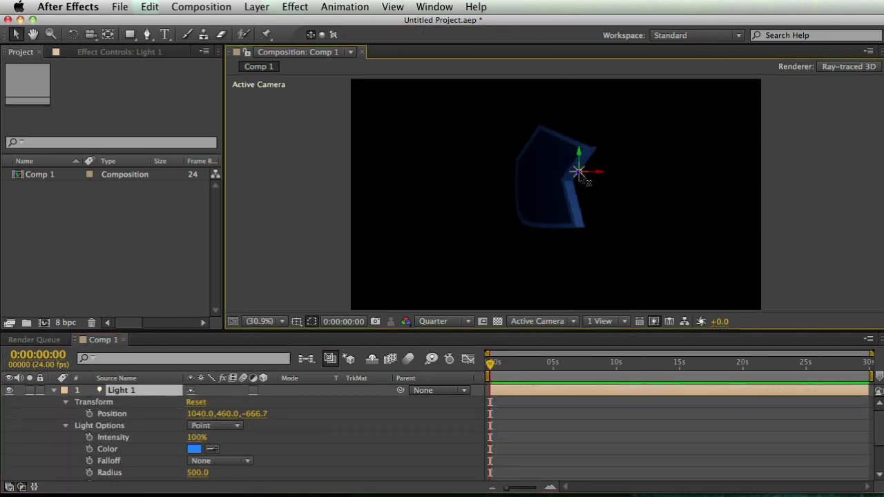
mouse_move(580, 176)
mouse_down()
mouse_move(500, 175)
mouse_move(502, 103)
mouse_up()
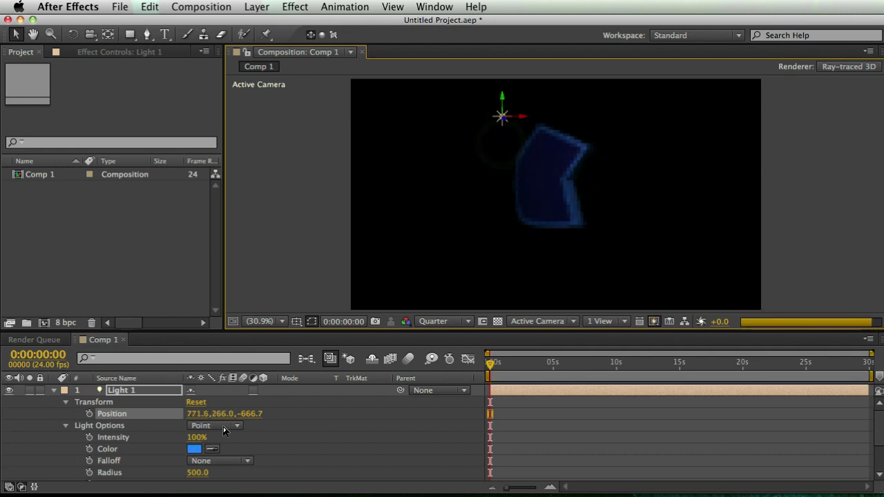
drag(197, 437, 296, 440)
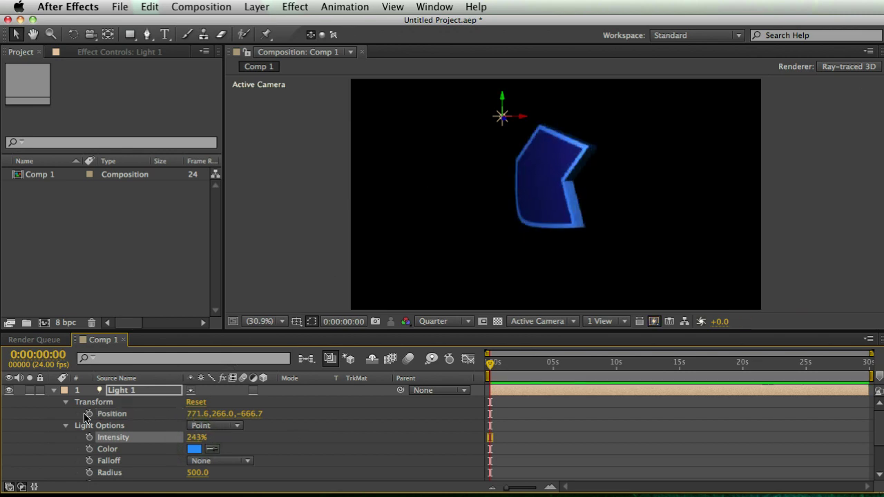
click(65, 426)
Increase Shape Layer 1's Extrusion Depth from 48 to 279
click(59, 439)
click(54, 437)
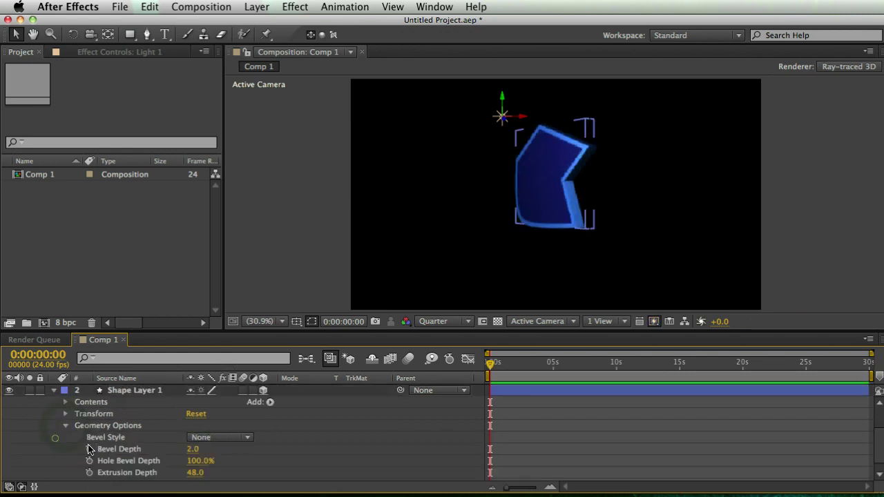
scroll(176, 418, down, 1)
drag(195, 462, 355, 466)
Rotate the shape in the maximized viewer to reveal its extruded side
key(grave)
key(w)
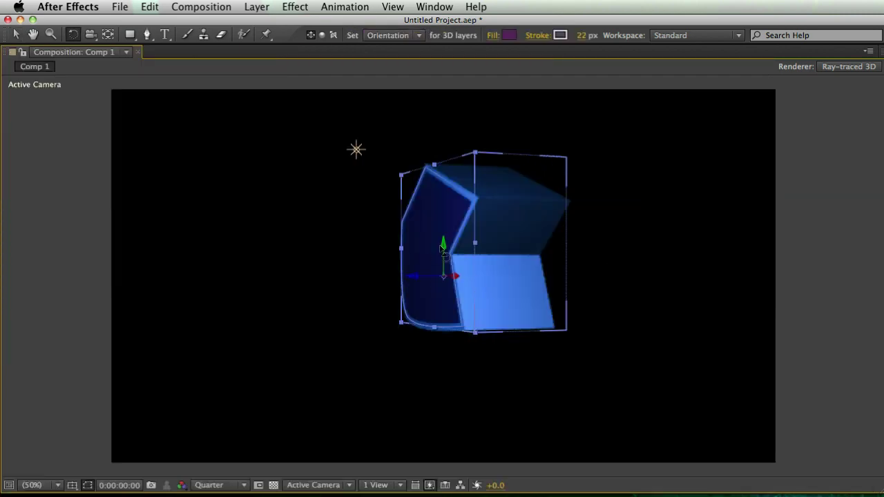
drag(446, 243, 480, 250)
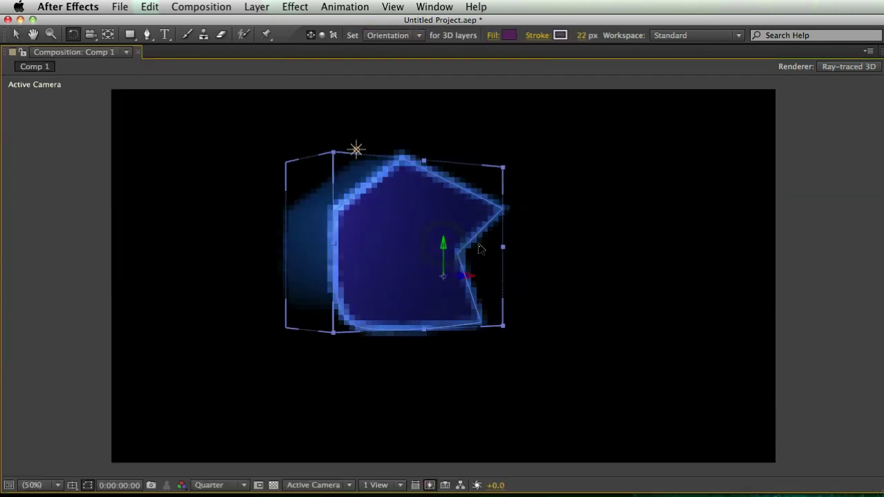
key(super+z)
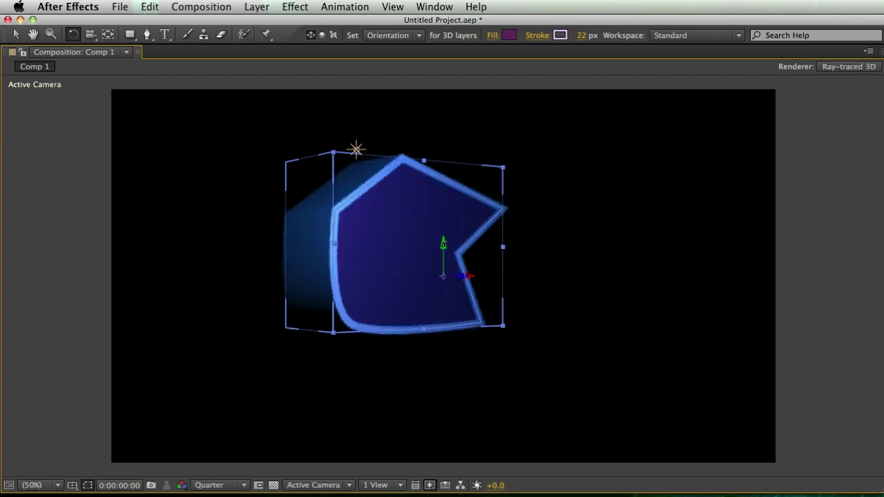
drag(430, 245, 444, 230)
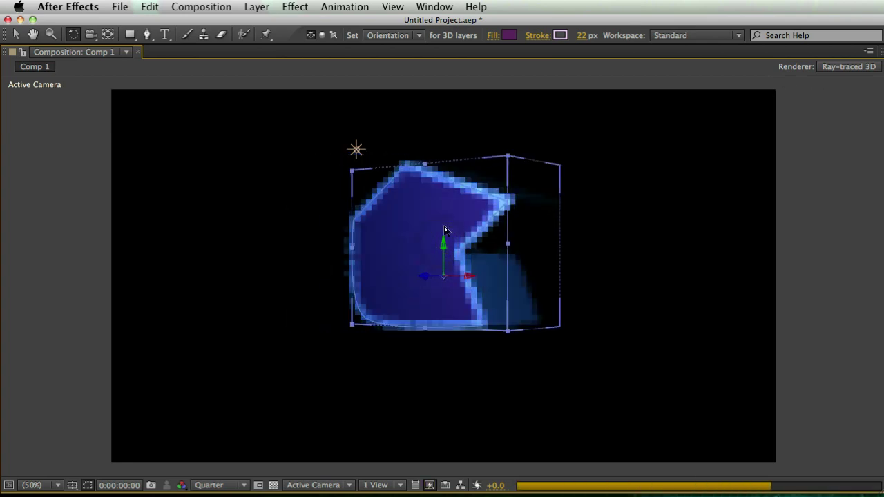
key(grave)
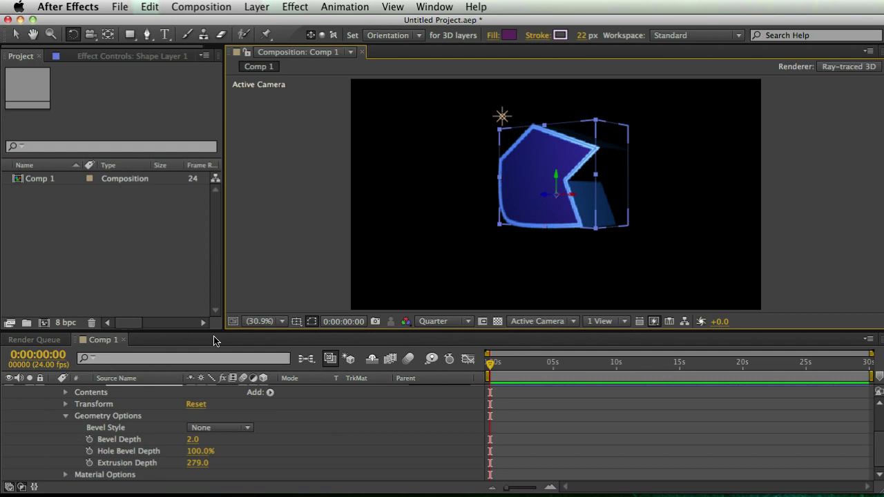
Import 'Rampant logo - emblem only gray.ai' into the project as Merged Layers footage
click(108, 287)
right_click(47, 216)
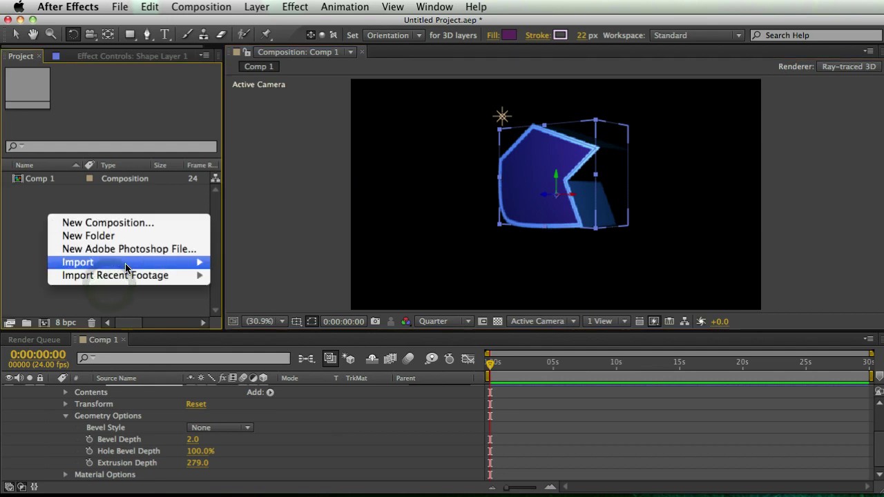
mouse_move(128, 263)
click(245, 261)
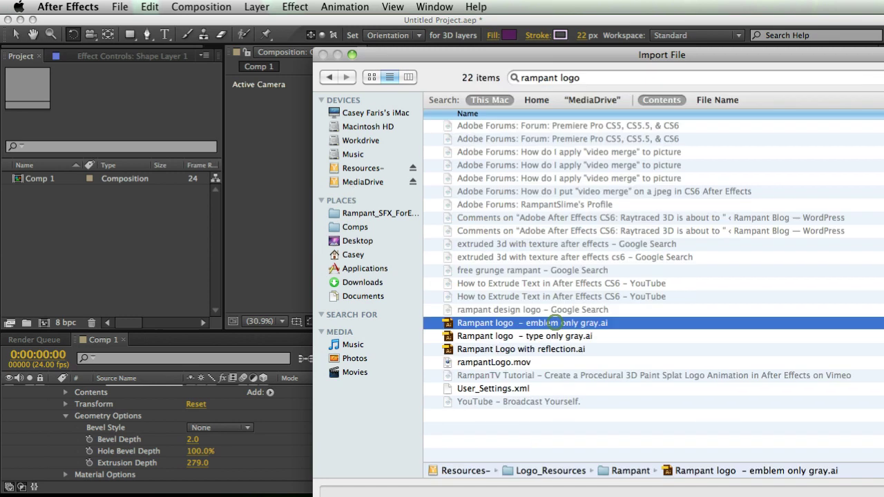
double_click(555, 372)
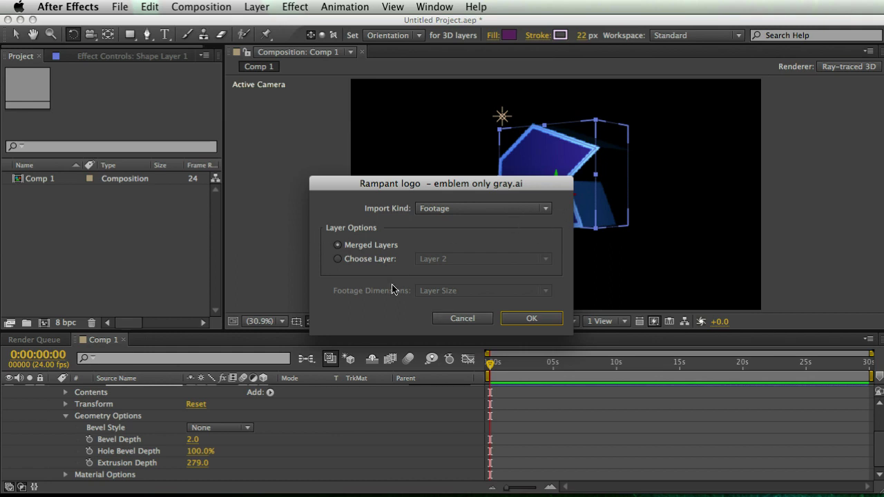
click(522, 320)
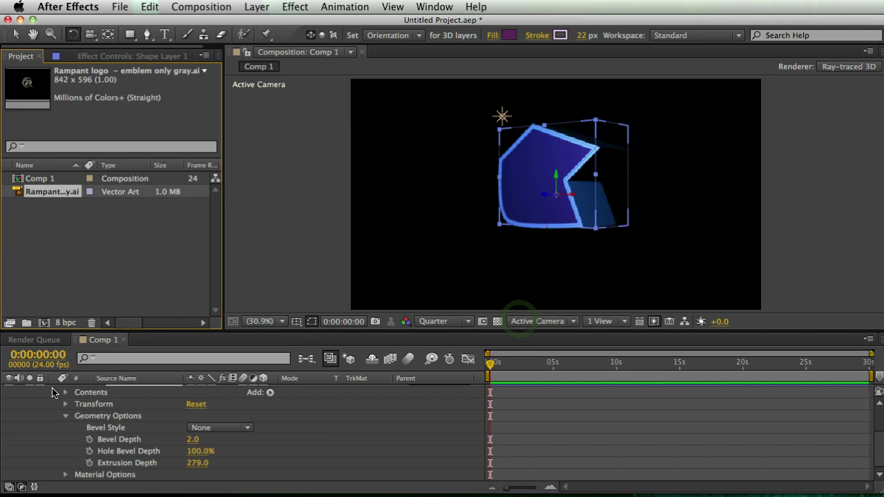
scroll(69, 403, up, 3)
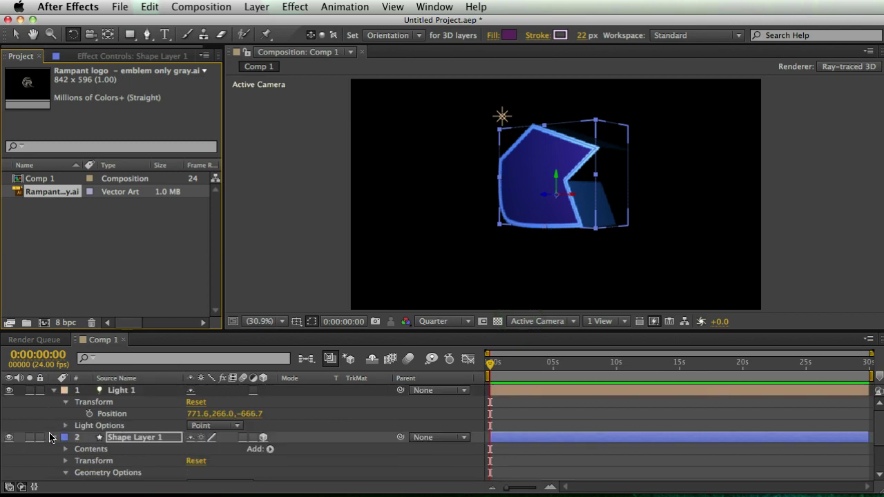
Delete Shape Layer 1 and add the Rampant logo, scaled about twofold and centred
click(50, 437)
key(Delete)
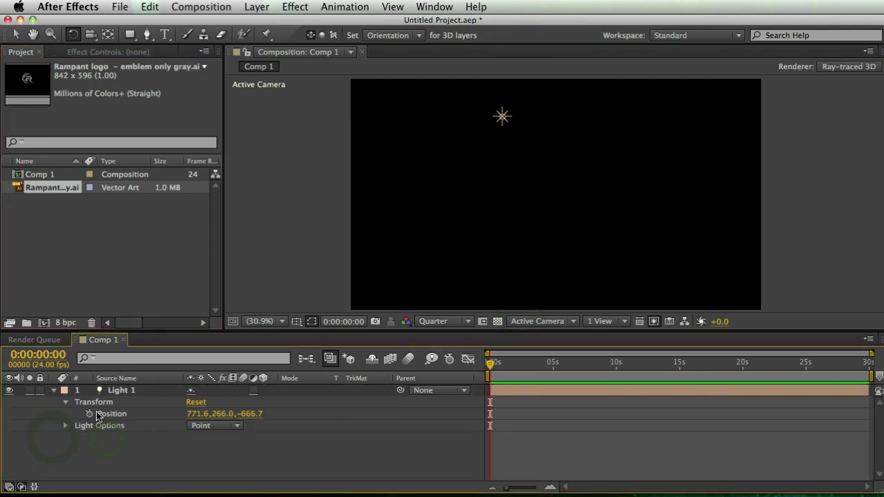
click(71, 211)
drag(69, 191, 118, 392)
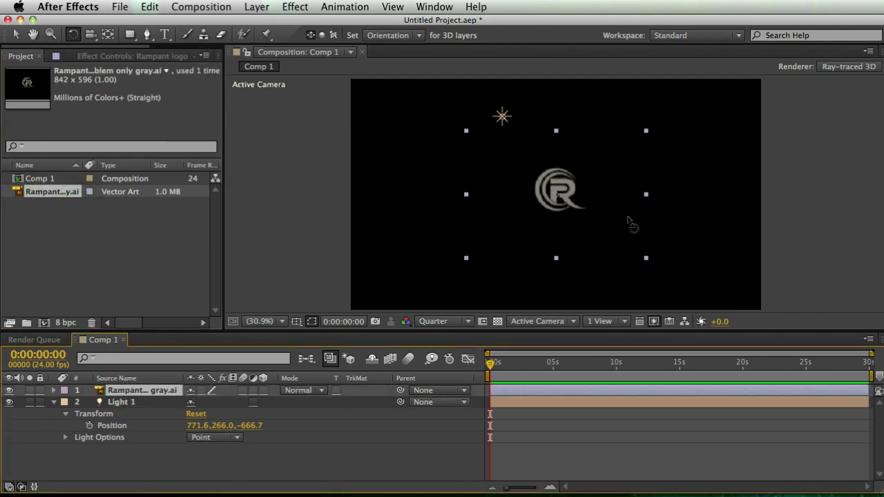
key(v)
drag(646, 259, 813, 337)
drag(591, 195, 554, 170)
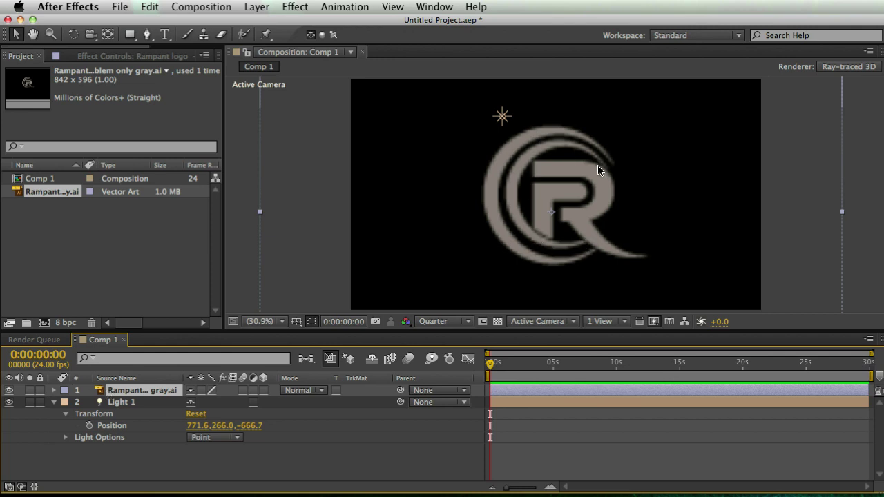
Create shapes from the Rampant .ai layer, delete the original Illustrator layer, and zoom in
drag(597, 332, 597, 63)
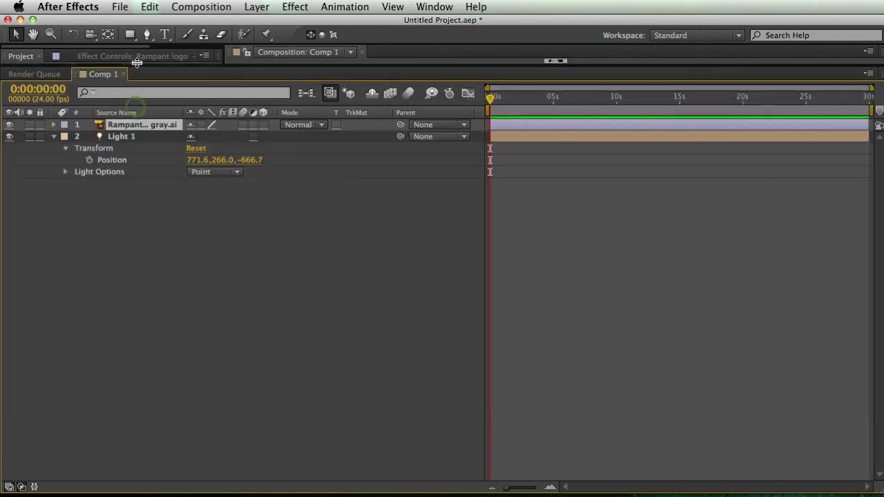
right_click(98, 127)
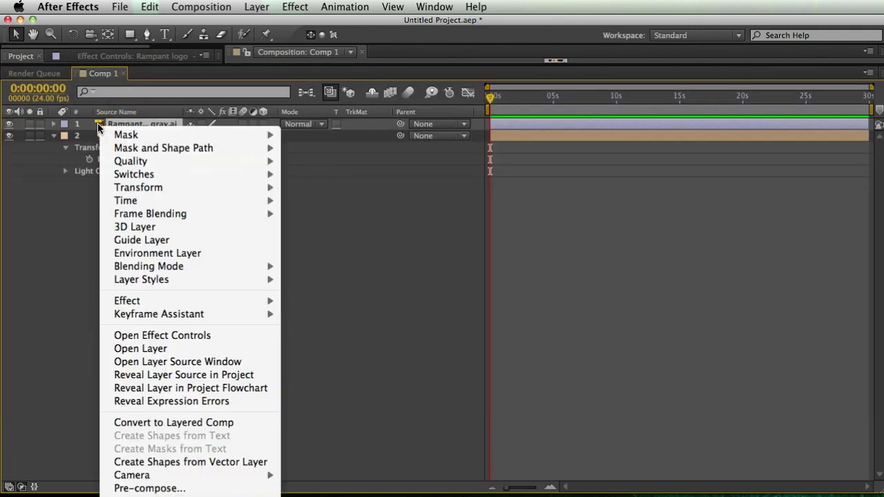
click(174, 462)
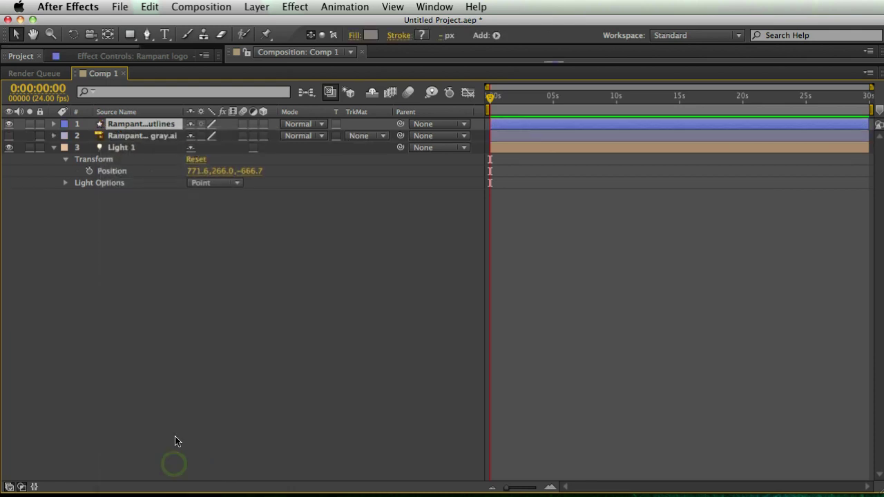
drag(158, 64, 197, 304)
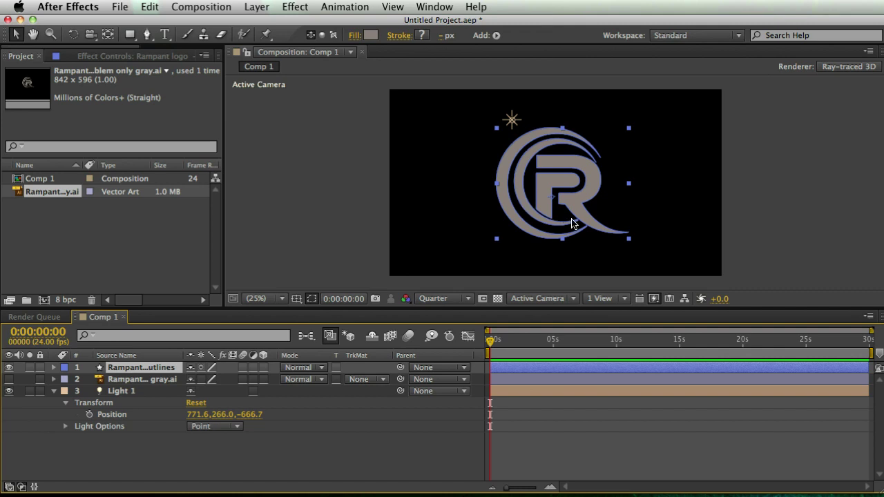
click(148, 380)
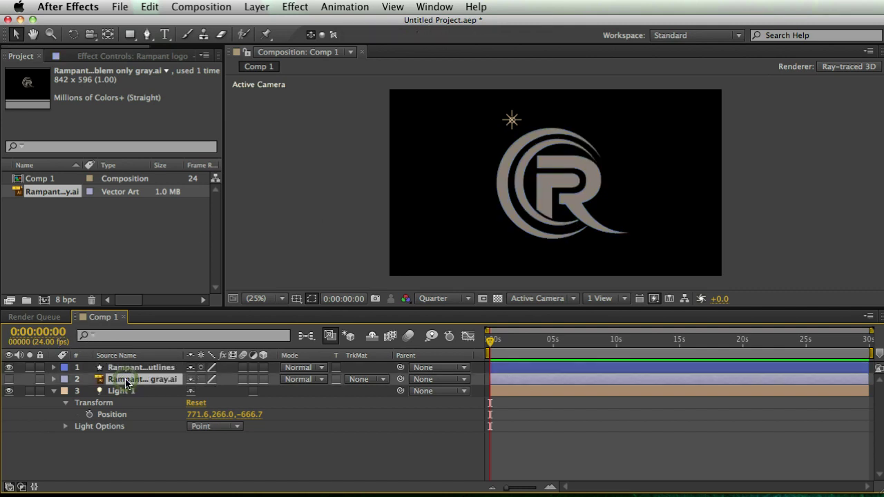
key(Delete)
click(519, 161)
key(period)
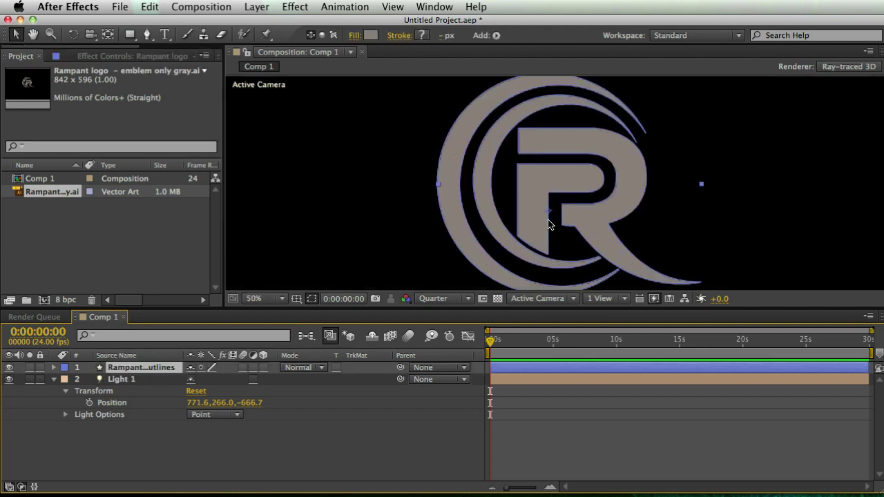
Make the Rampant outlines layer 3D and extrude it to a depth of 109
click(144, 451)
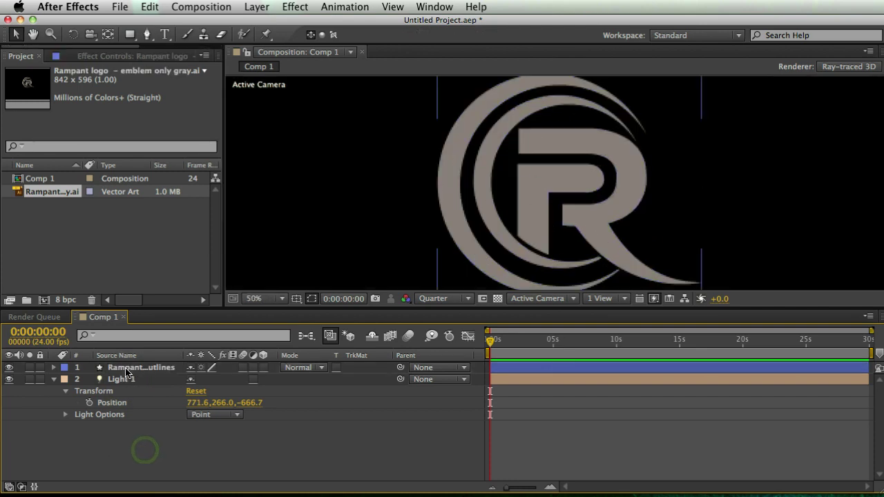
click(128, 368)
click(263, 367)
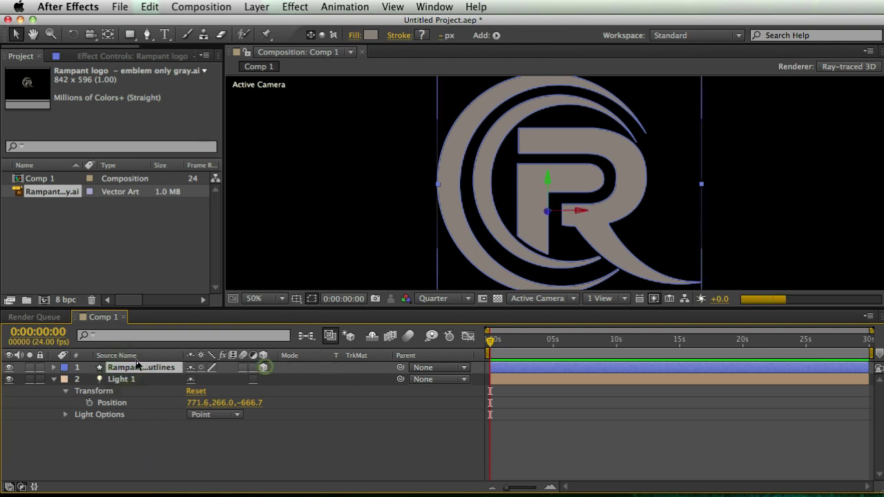
click(53, 370)
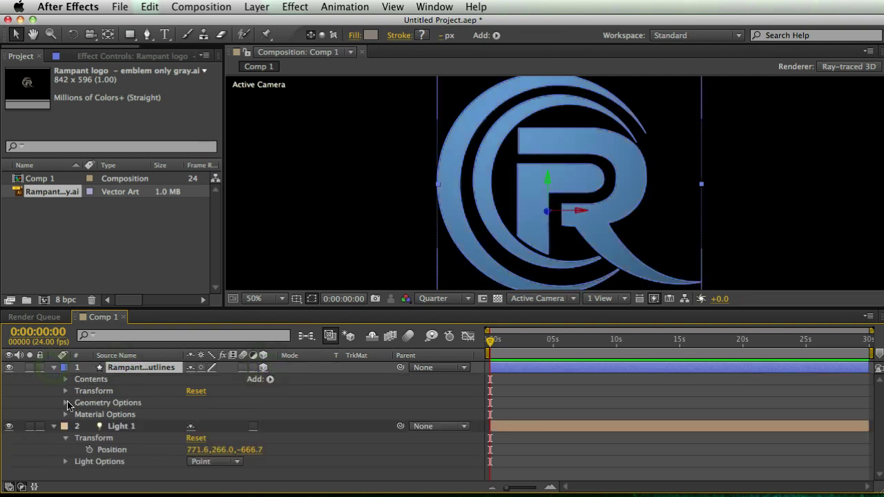
click(65, 402)
drag(193, 449, 272, 436)
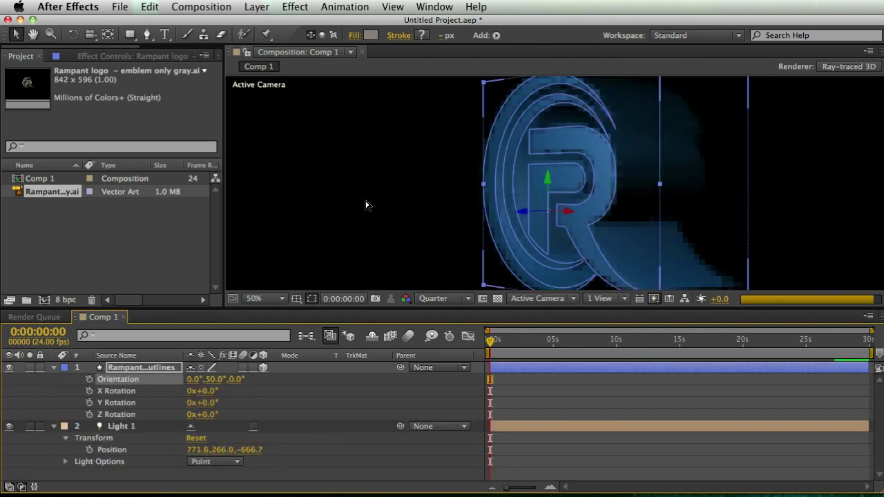
key(grave)
click(803, 249)
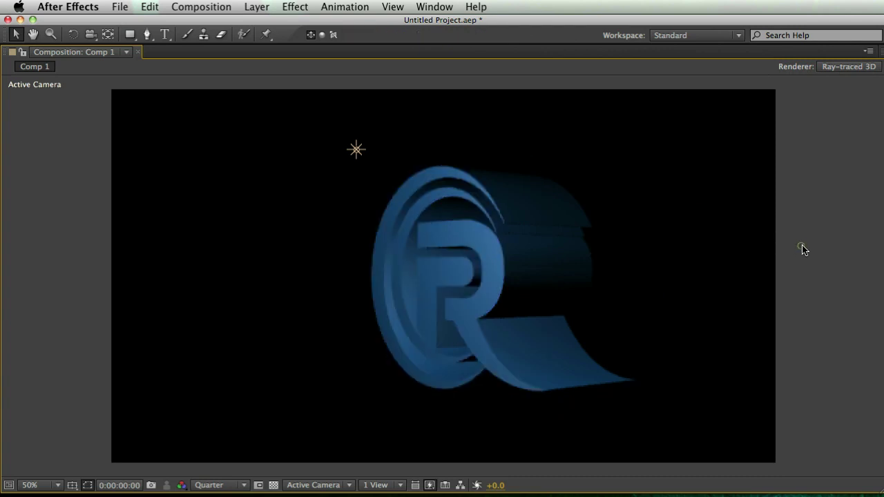